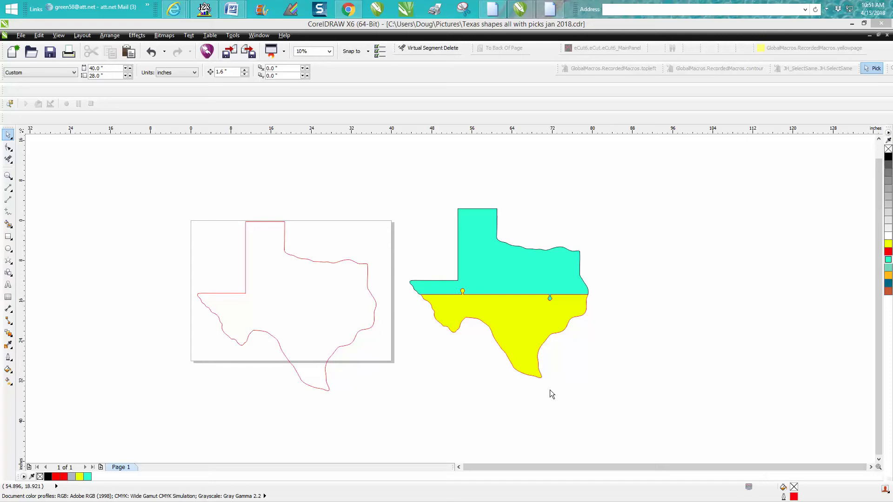
- Select the red Texas outline with the Pick tool
left_click(335, 266)
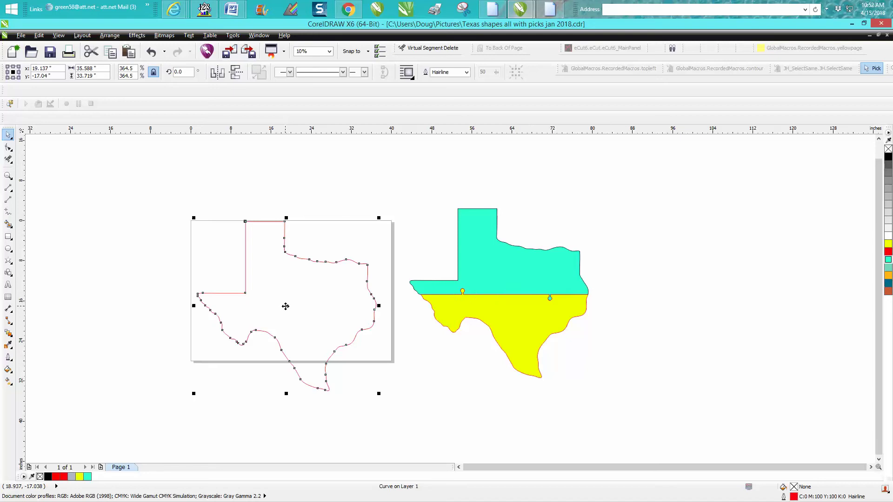
left_click(285, 307)
left_click_drag(378, 217, 326, 194)
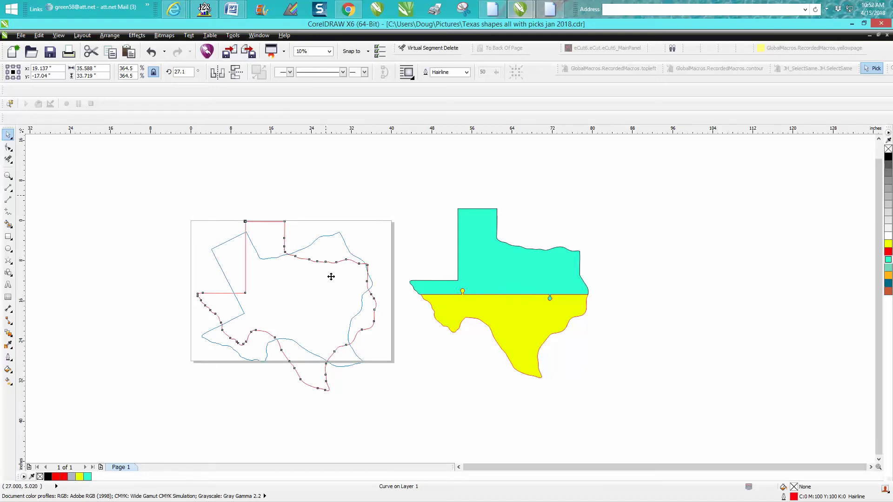
left_click(289, 300)
left_click_drag(289, 300, 289, 290)
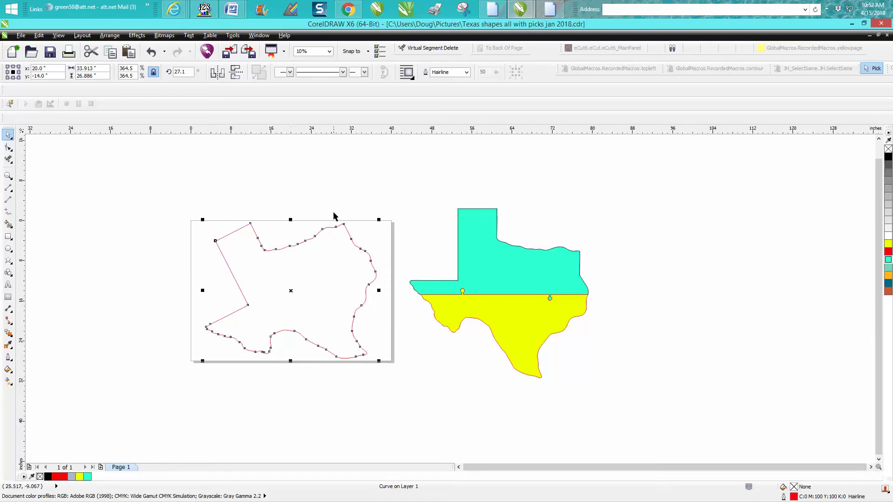
left_click(154, 52)
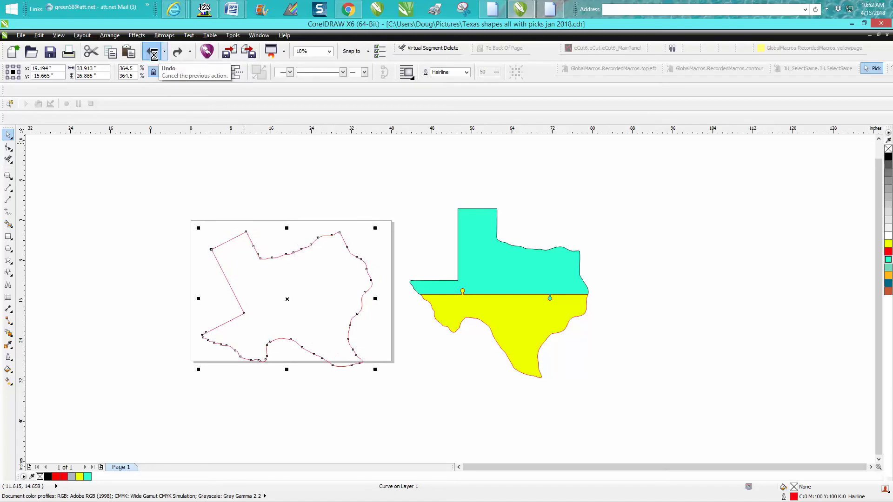
left_click(153, 53)
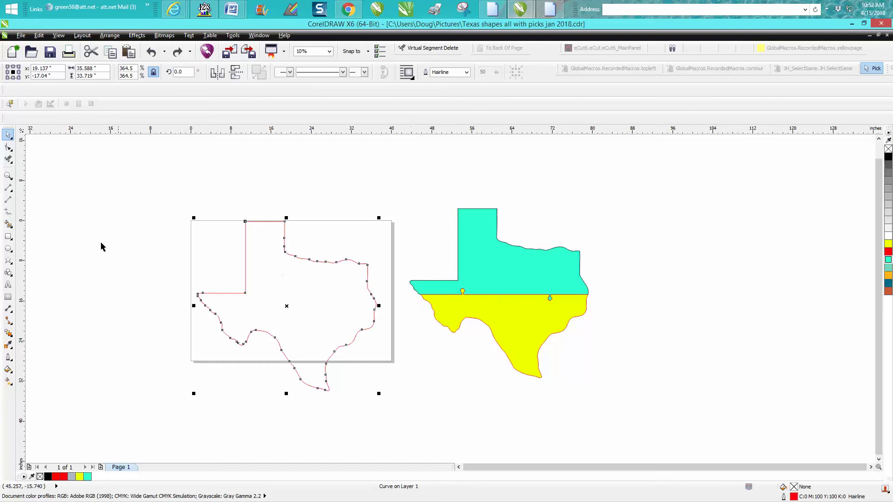
left_click(8, 175)
left_click_drag(408, 211, 668, 386)
left_click_drag(277, 259, 634, 356)
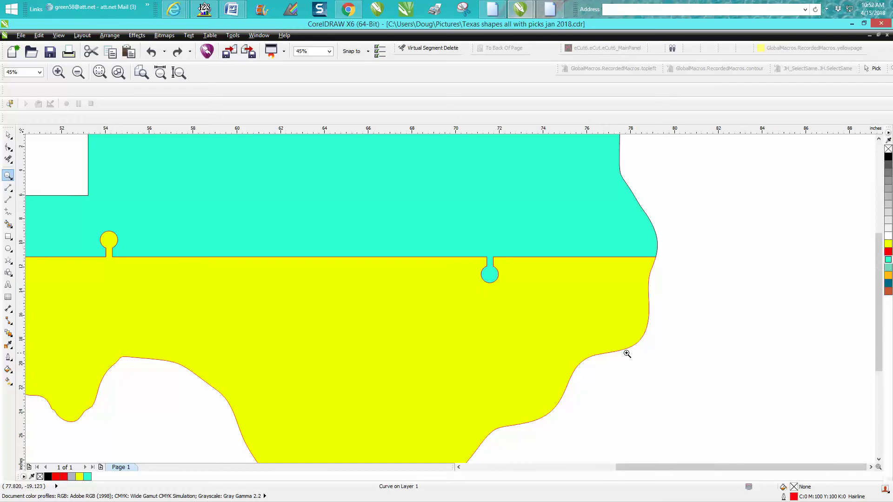
scroll(626, 353, "down", 2)
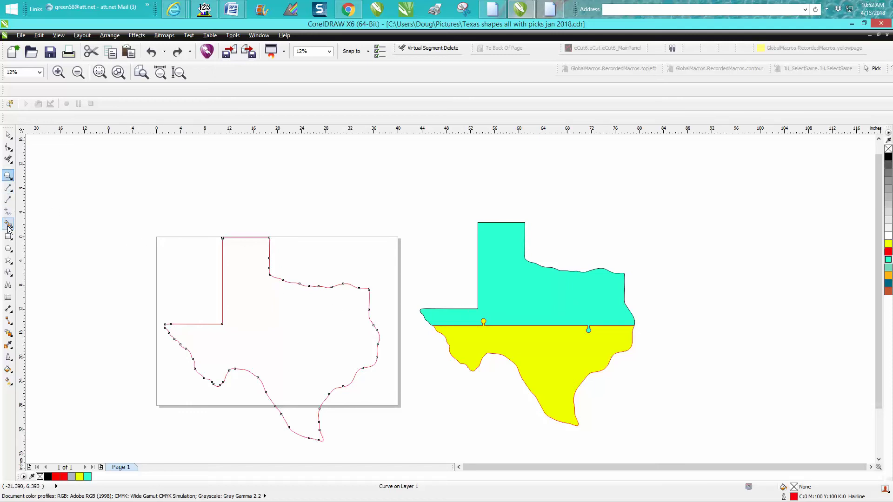
- Draw a straight 2-point horizontal line across the Texas outline below the panhandle, then zoom to its left end
left_click(8, 199)
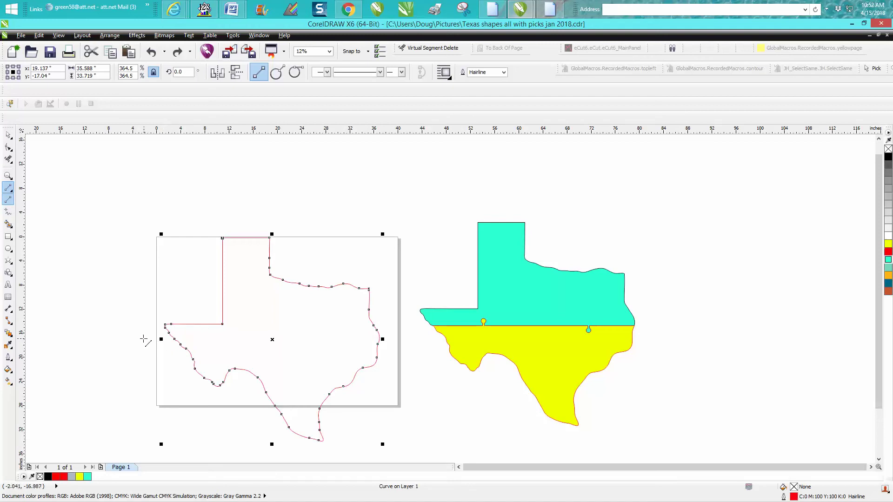
left_click_drag(146, 336, 390, 333)
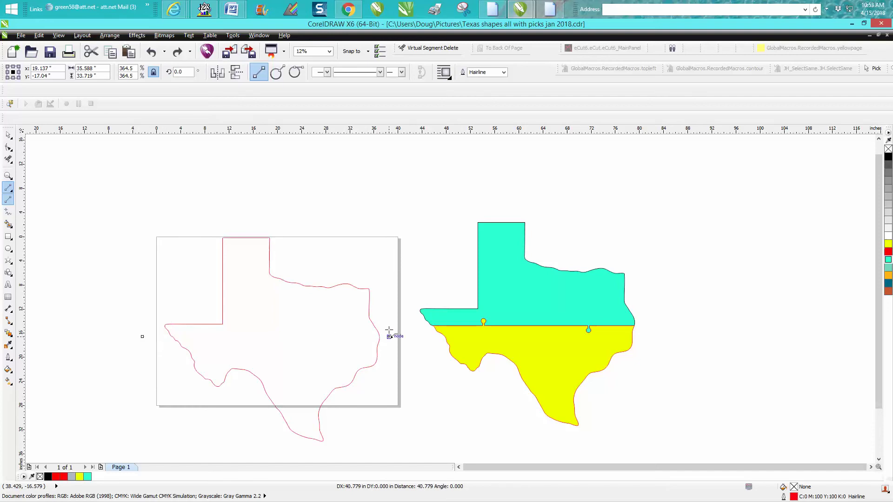
left_click(8, 176)
left_click_drag(147, 305, 331, 369)
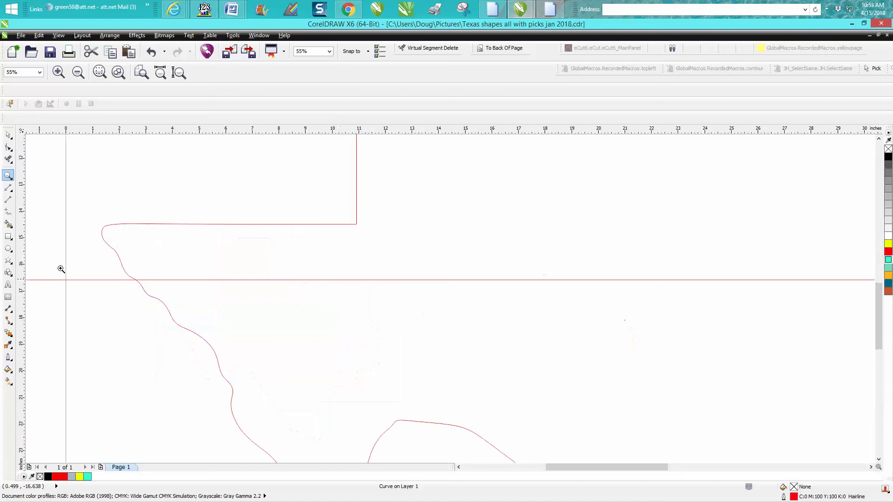
- Draw a small circle with a narrow rectangle beneath it on the line, then select both
left_click(8, 249)
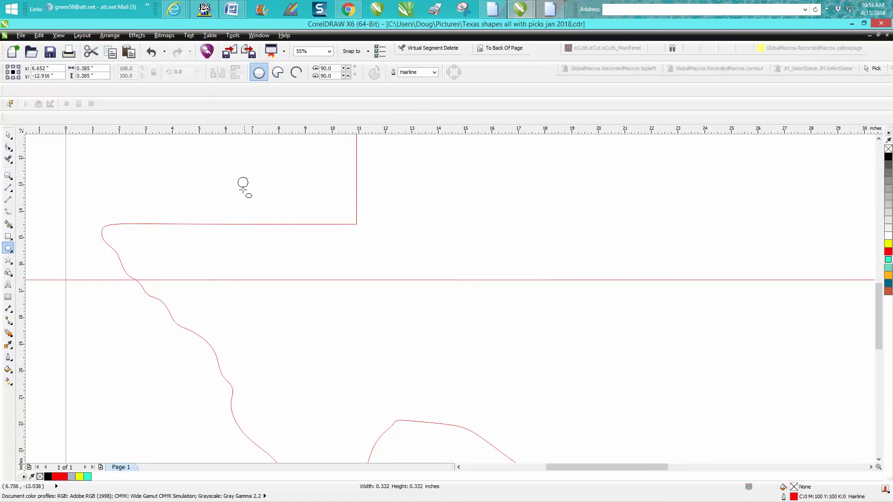
mouse_move(239, 186)
left_mouse_down()
mouse_move(403, 249)
mouse_move(407, 259)
mouse_move(375, 269)
mouse_move(376, 284)
mouse_move(408, 275)
left_mouse_up()
left_click(8, 236)
left_click(8, 175)
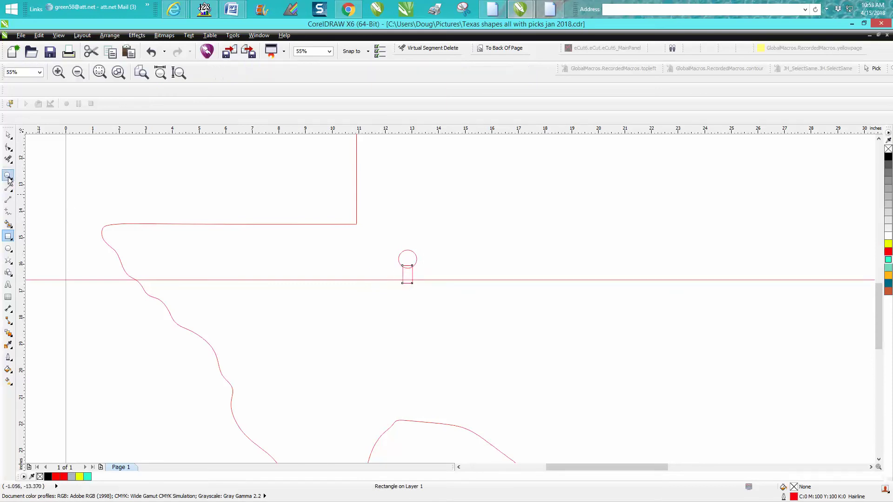
left_click_drag(300, 205, 495, 325)
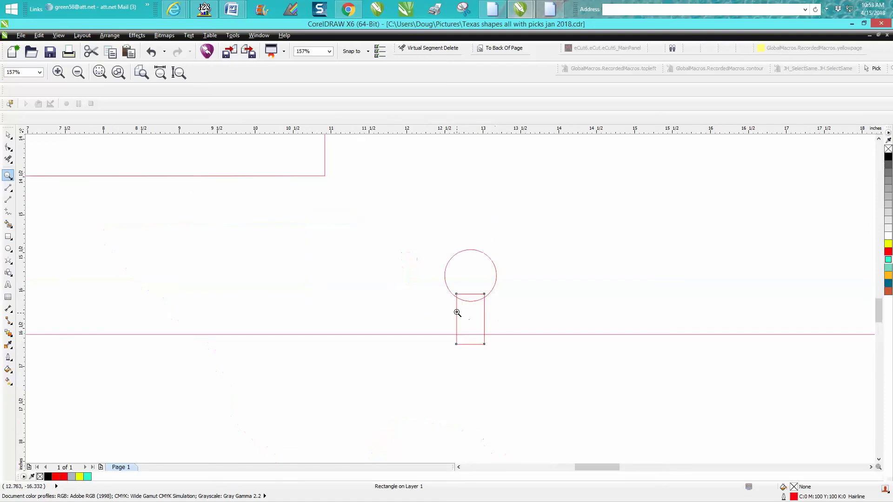
scroll(359, 246, "down", 2)
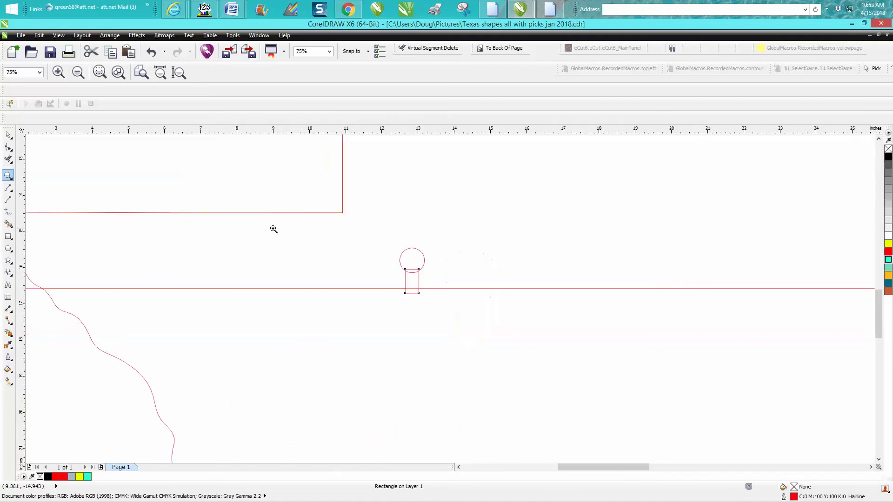
left_click(8, 135)
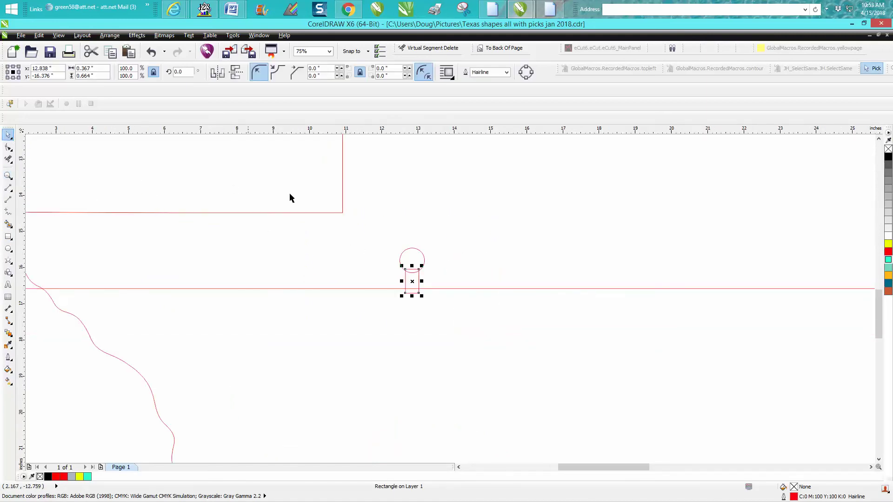
left_click_drag(325, 199, 448, 328)
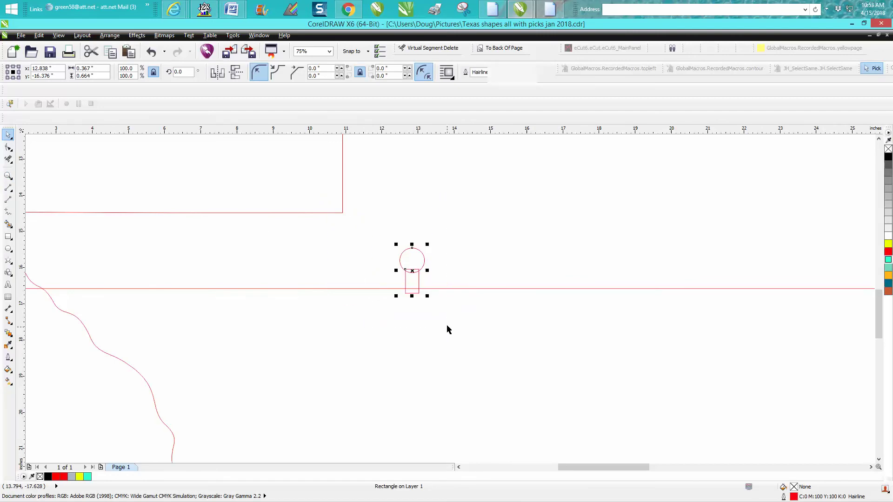
- Weld the circle and rectangle into a keyhole and delete its bottom segment on the line
left_click(344, 76)
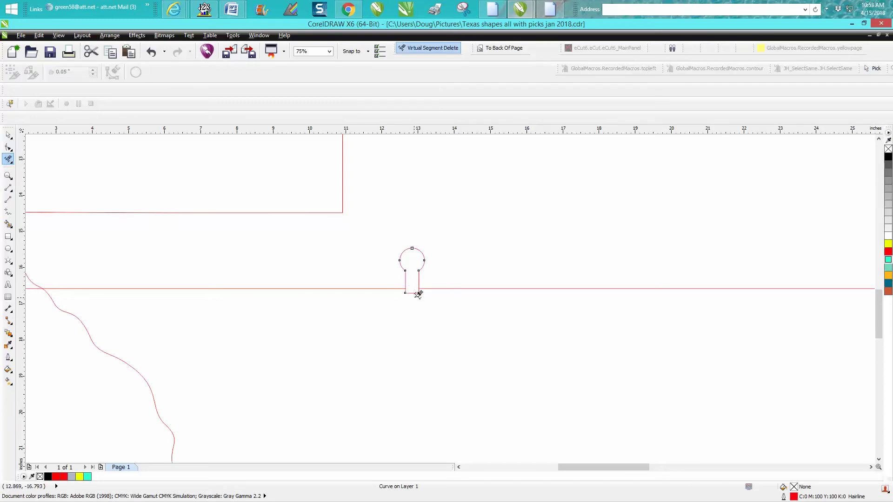
left_click(412, 292)
scroll(330, 279, "down", 3)
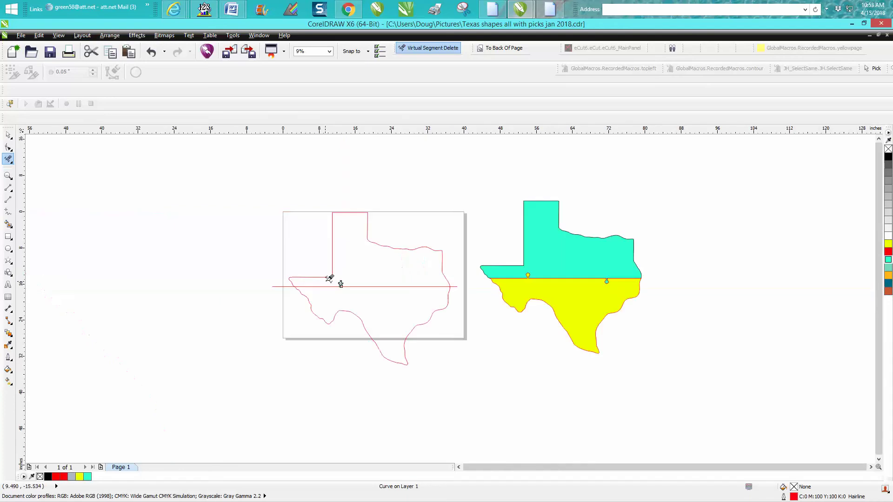
- Copy the keyhole further right along the dividing line
left_click(9, 175)
left_click_drag(293, 262, 508, 325)
key("space")
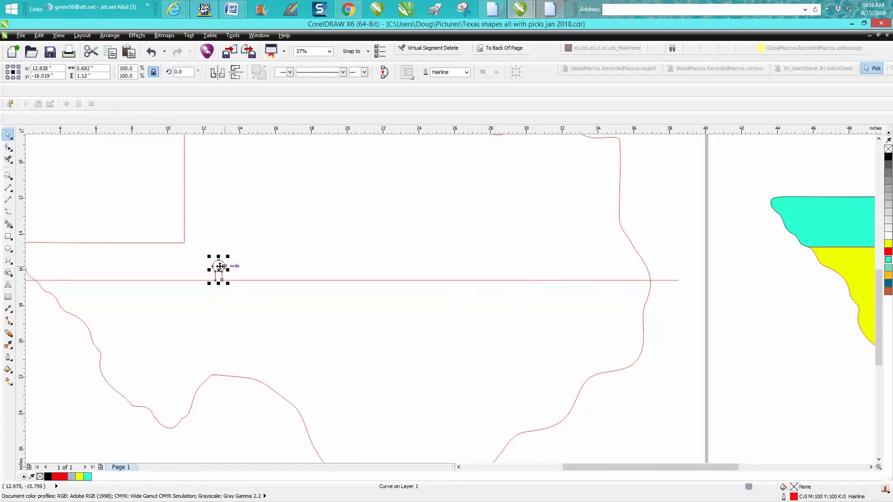
left_click_drag(219, 270, 507, 271)
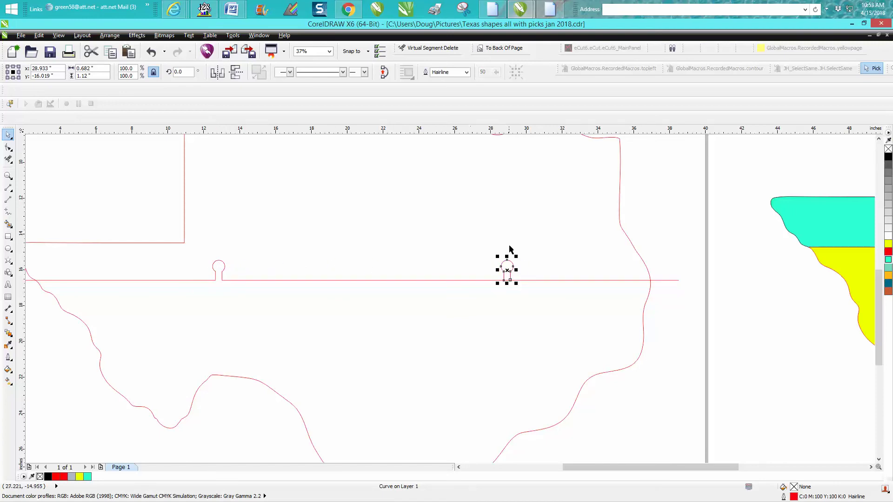
- Mirror the copied keyhole to hang below the line and trim the line across its top
left_click(8, 176)
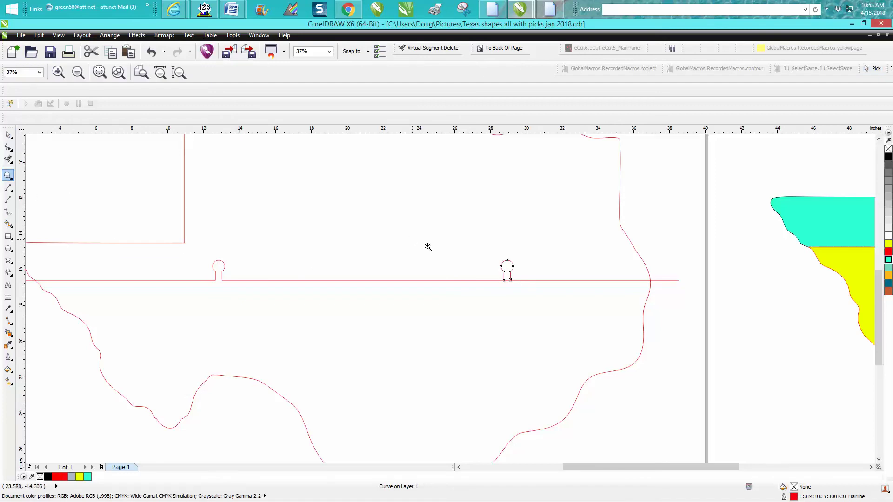
left_click_drag(426, 245, 673, 348)
left_click(8, 147)
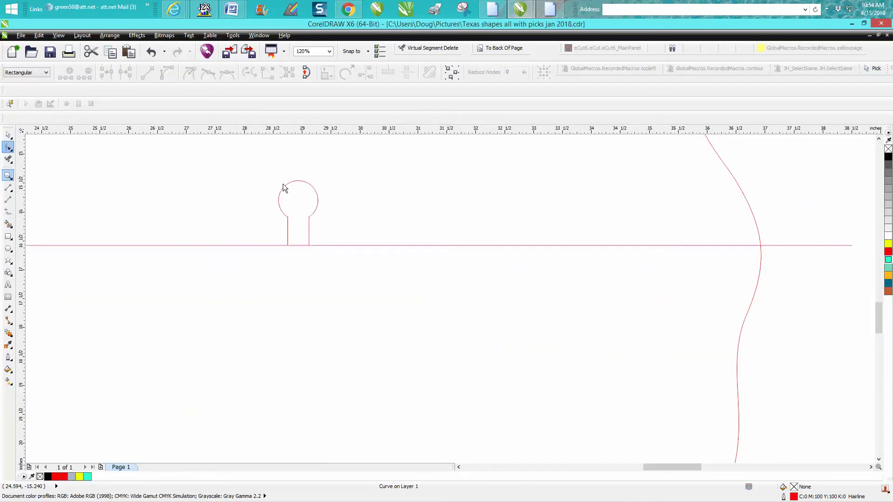
left_click(292, 183)
left_click(8, 135)
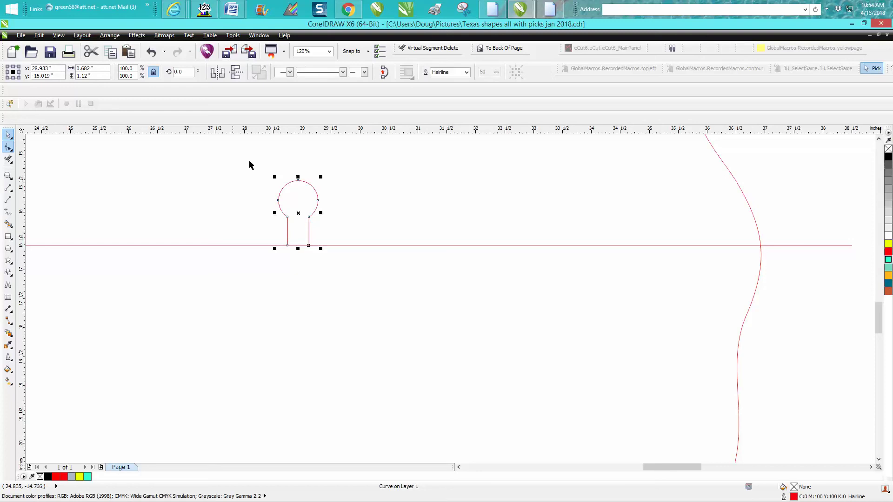
left_click_drag(298, 177, 311, 270)
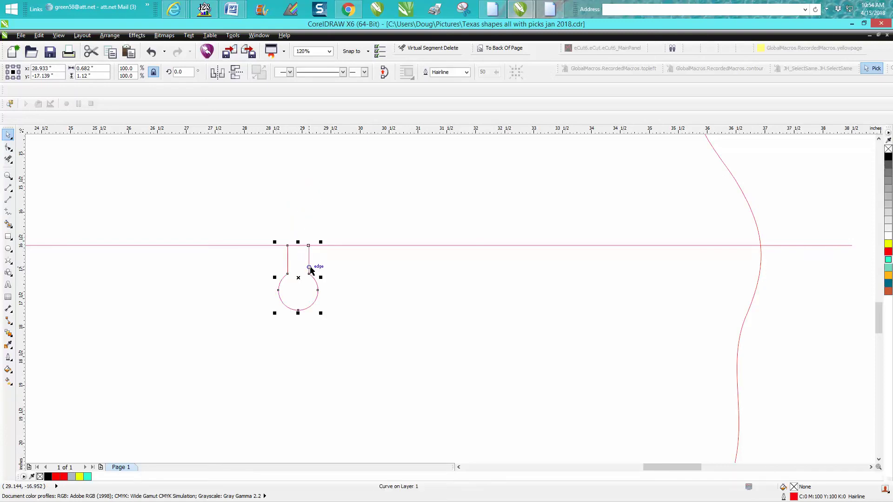
left_click(8, 159)
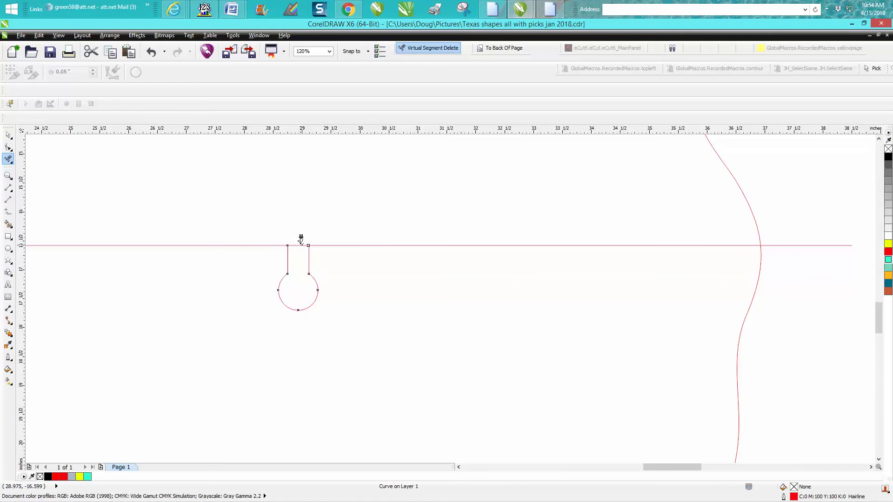
left_click(300, 242)
- Trim the dividing line's stubs sticking out left and right of the Texas outline
scroll(400, 236, "down", 6)
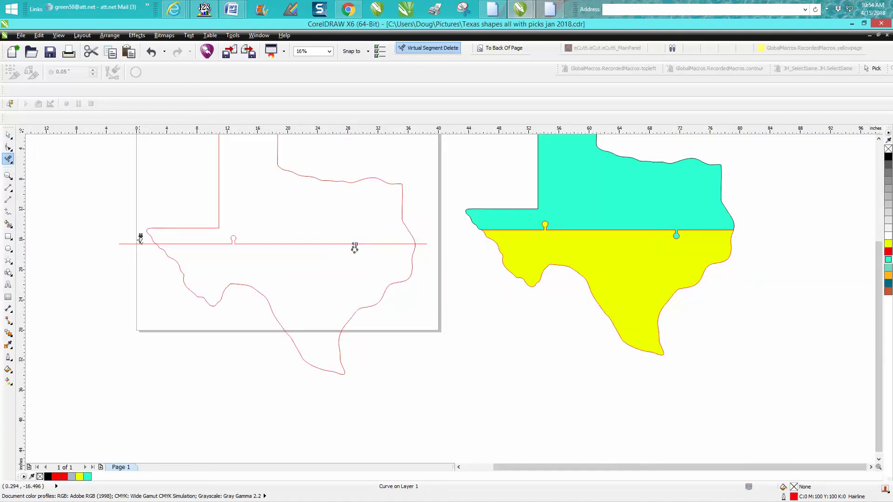
left_click(140, 240)
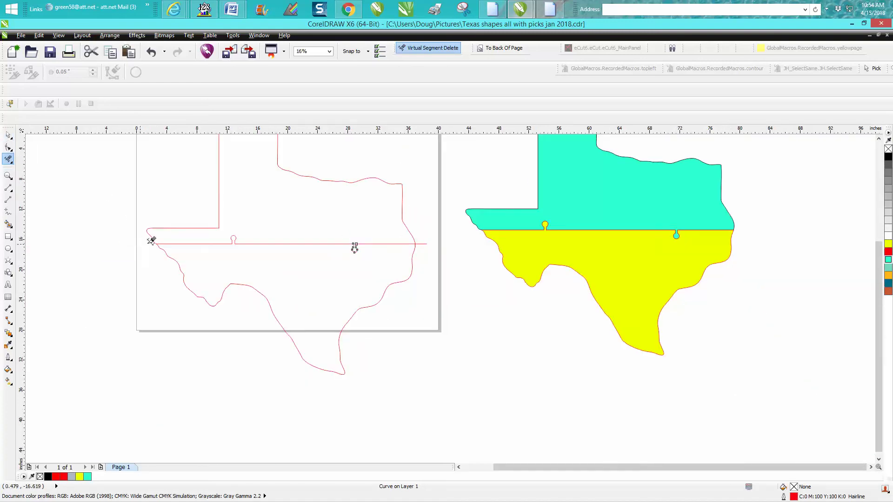
left_click(421, 244)
- Delete the teal upper and yellow lower reference Texas pieces
key("space")
left_click(556, 203)
key("Delete")
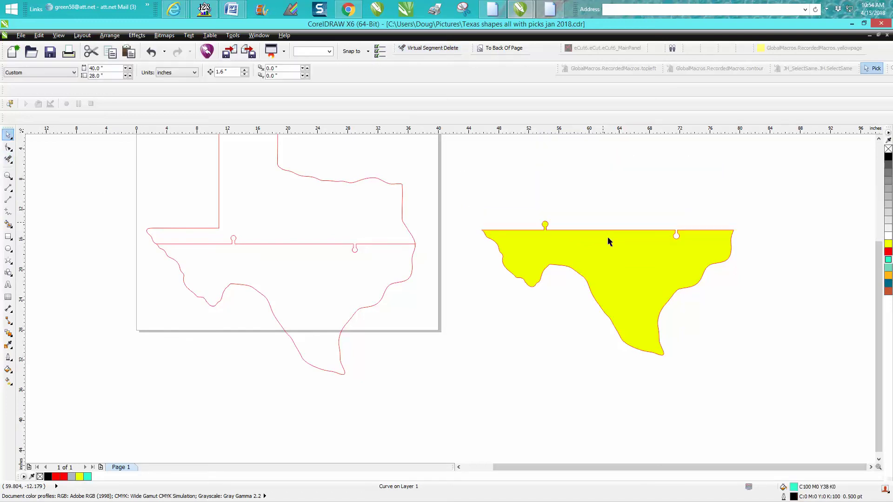
left_click(610, 242)
key("Delete")
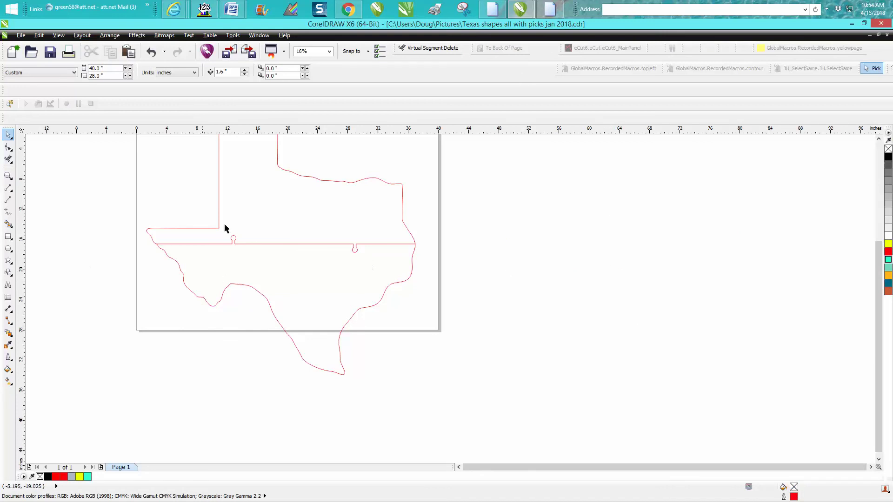
scroll(880, 302, "up", 1)
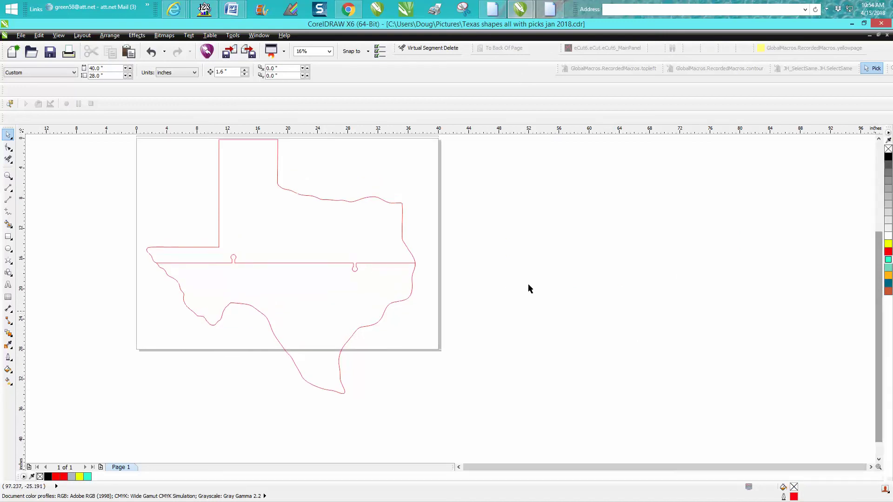
- Smart Fill the upper Texas region with red, then deselect the new shape
left_click(9, 225)
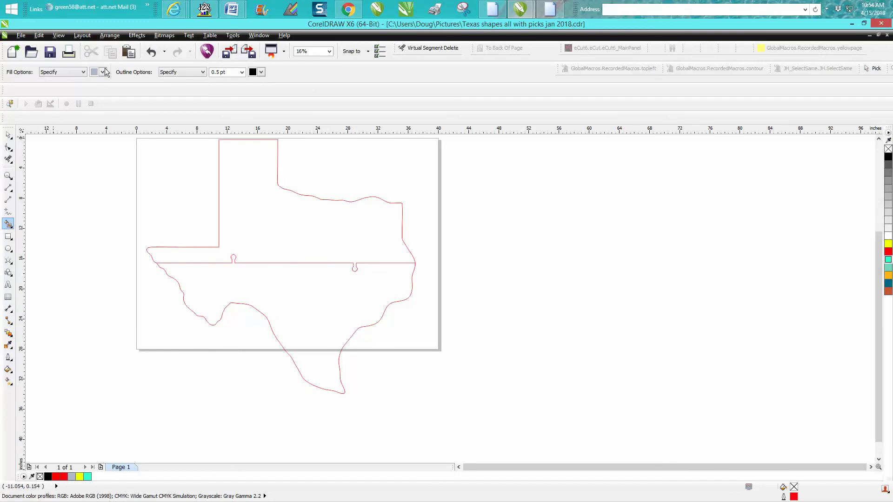
left_click(104, 71)
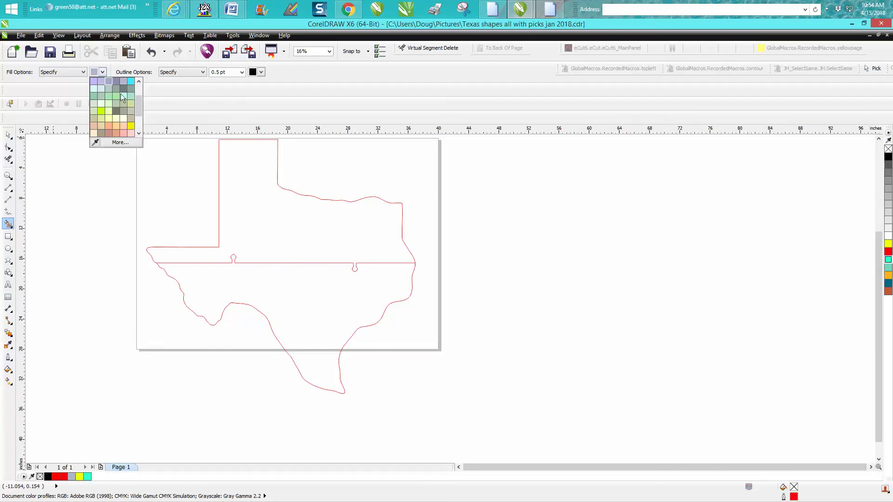
left_click_drag(137, 105, 137, 86)
left_click(115, 95)
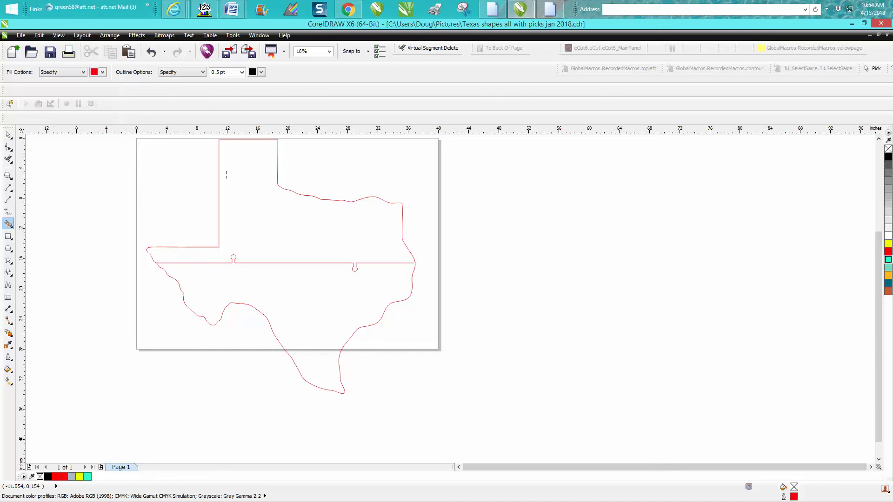
left_click(270, 218)
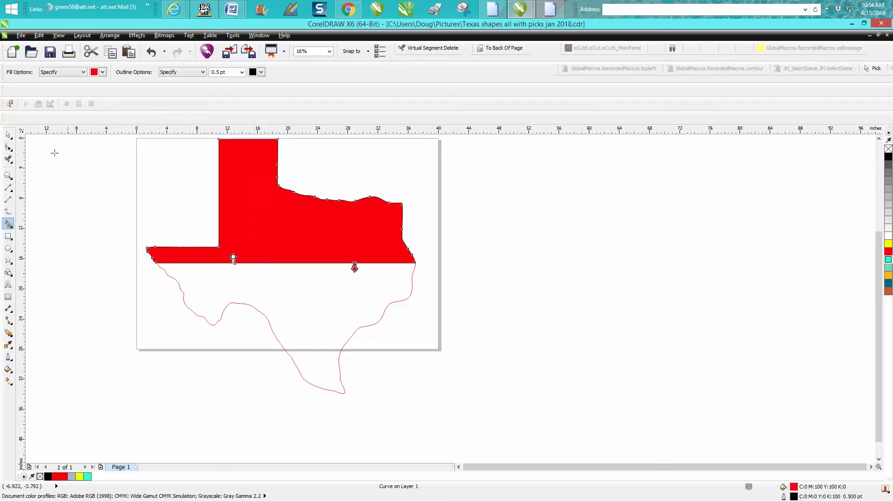
left_click(9, 135)
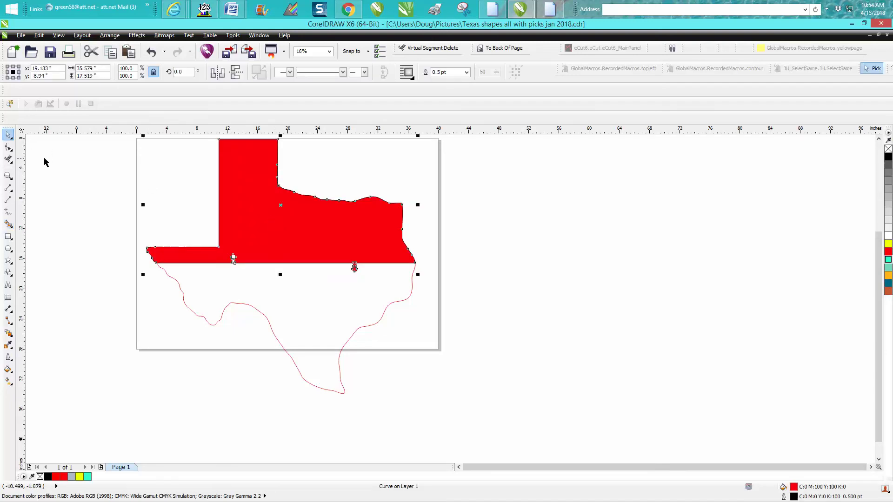
left_click(91, 167)
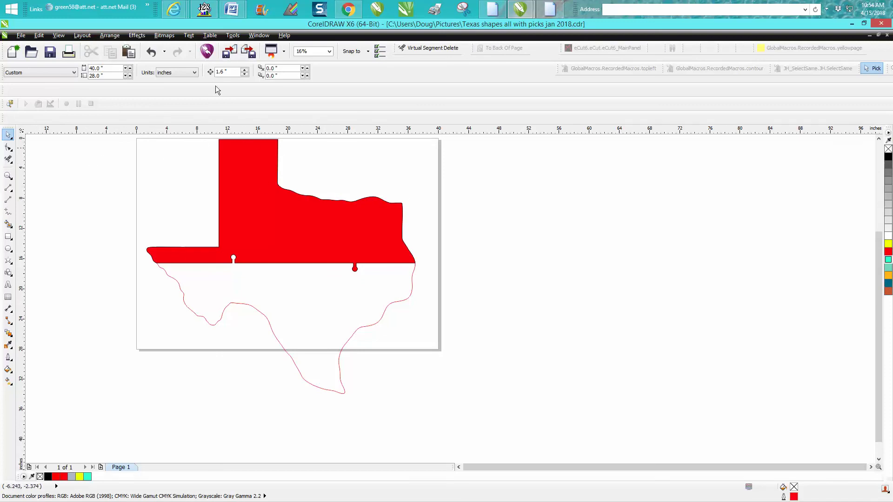
- Set the nudge distance to 42" and nudge the red upper shape right off the page
left_click(231, 72)
type("42")
left_click(284, 214)
key("Right")
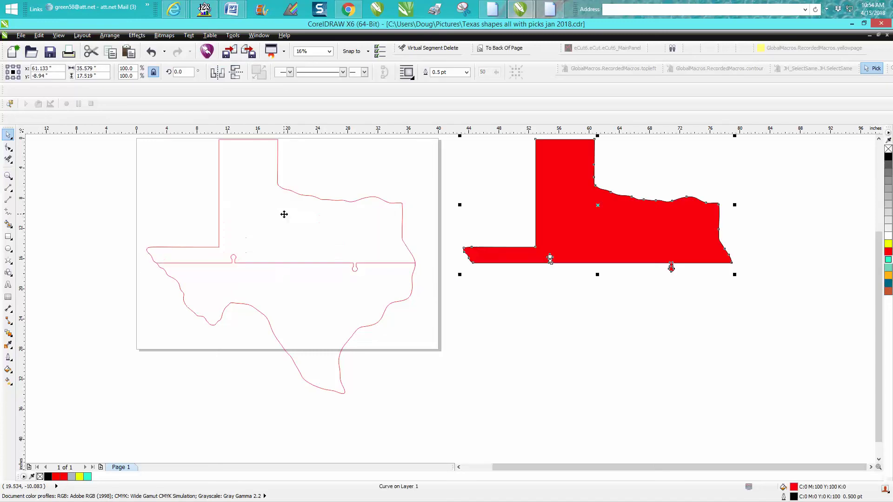
left_click(10, 225)
left_click(102, 71)
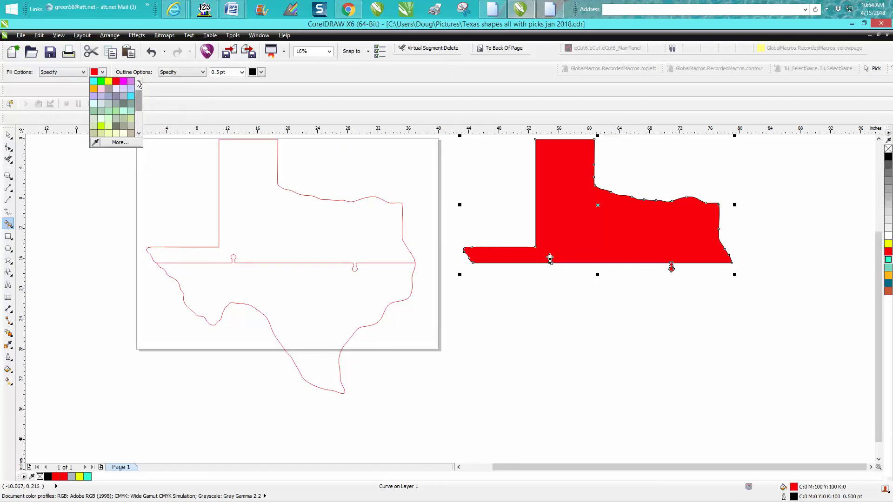
- Smart Fill the lower Texas region with yellow and nudge it under the red piece
left_click(108, 82)
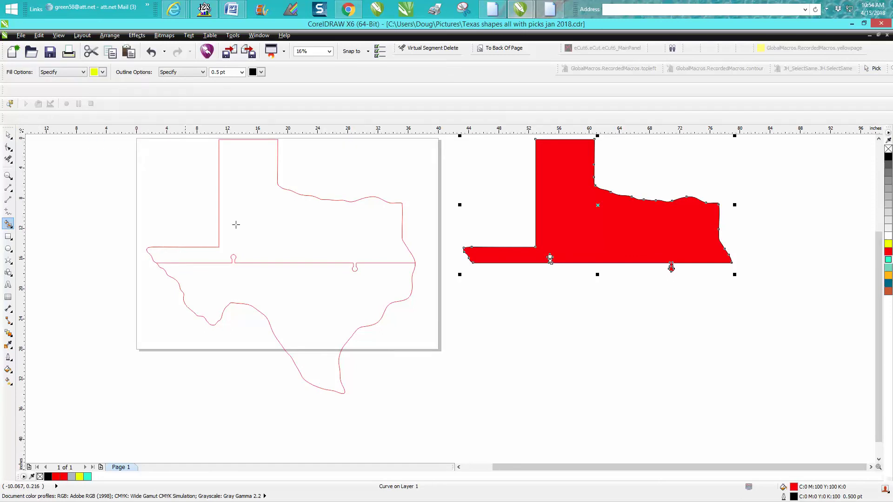
left_click(314, 298)
key("ctrl+shift+m")
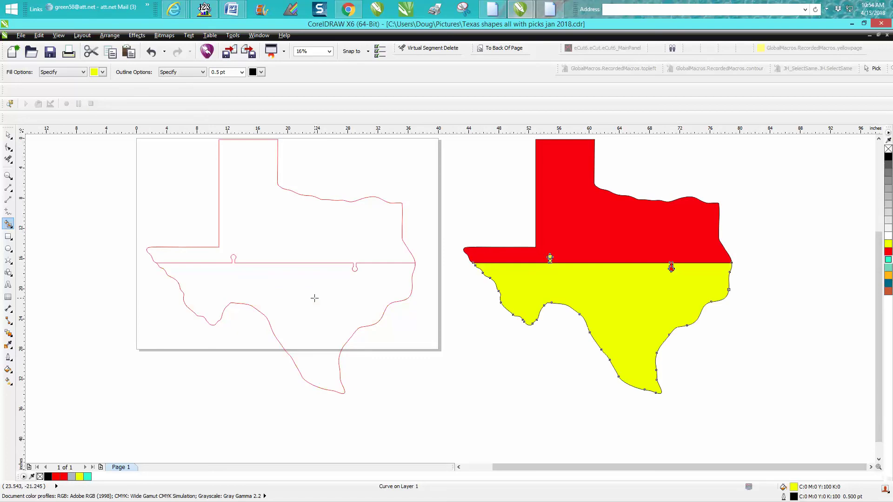
- Zoom out and delete the original Texas outlines on the page
key("F3")
left_click(8, 135)
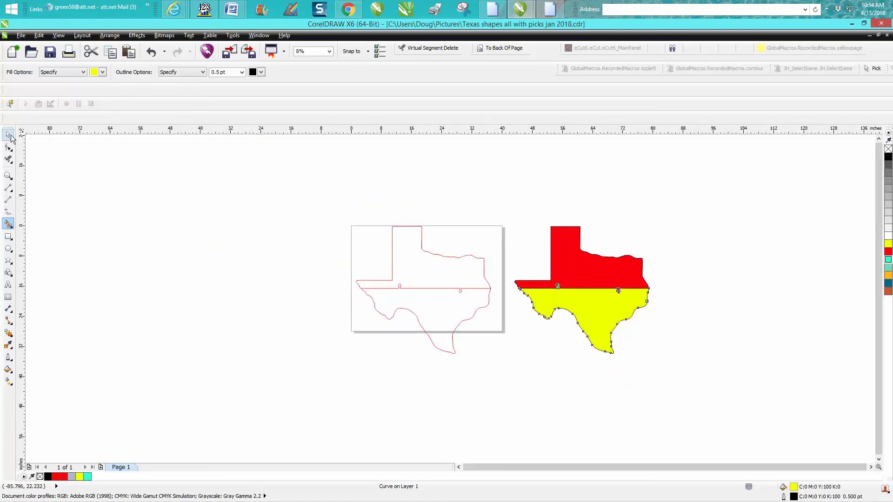
left_click_drag(265, 190, 510, 372)
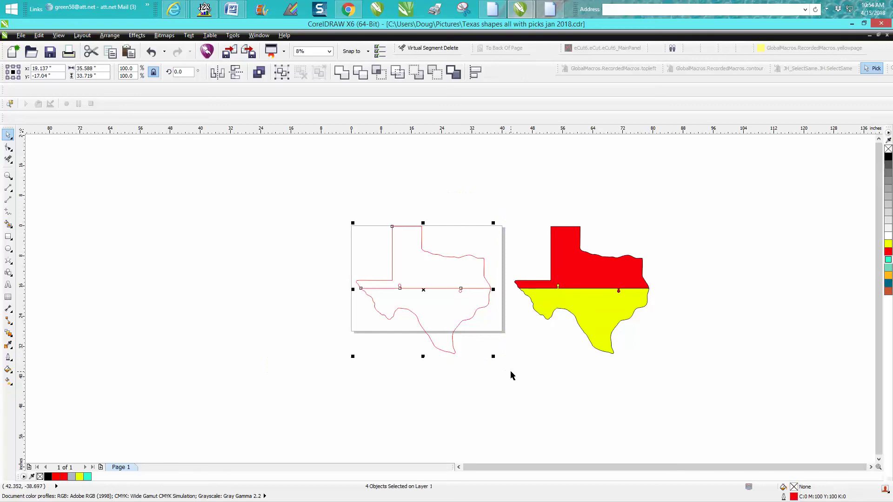
key("Delete")
- Drag the red upper Texas piece left onto the page, apart from the yellow piece
left_click(586, 272)
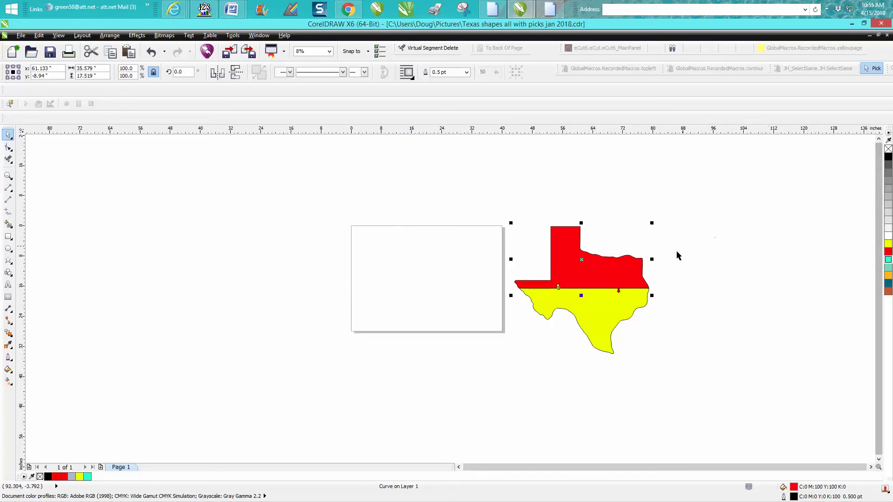
left_click(7, 176)
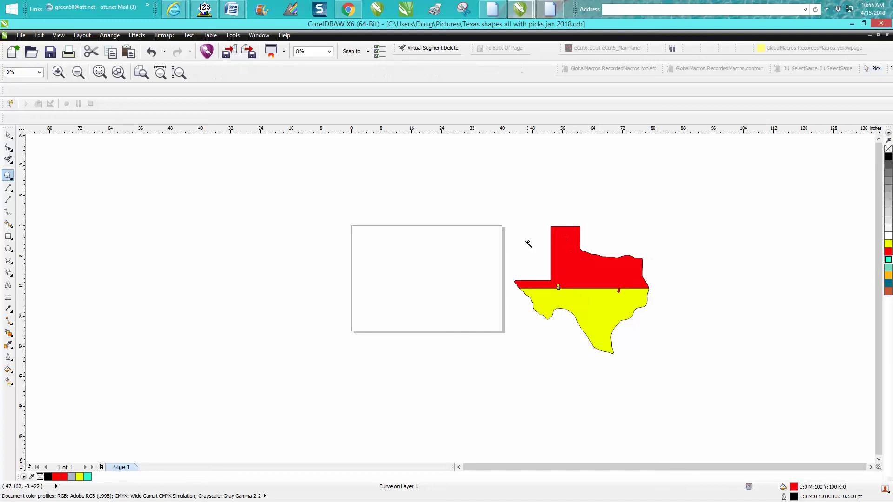
left_click_drag(525, 255, 657, 335)
right_click(496, 305)
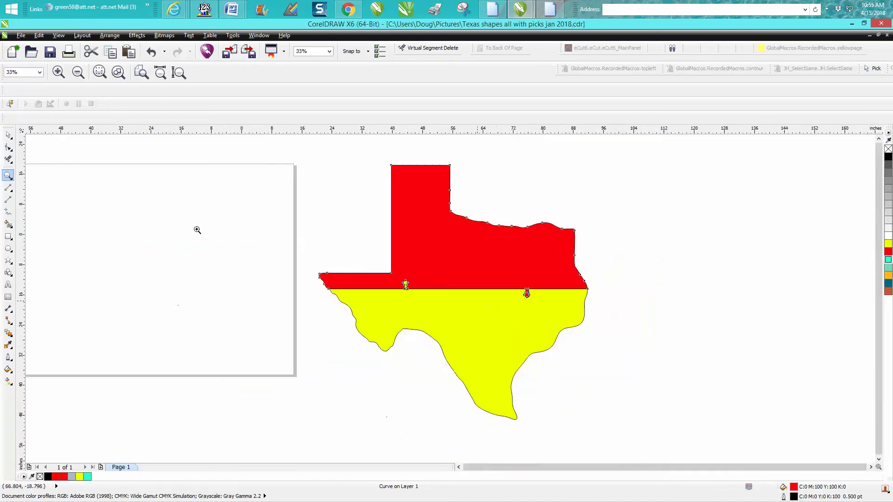
key("space")
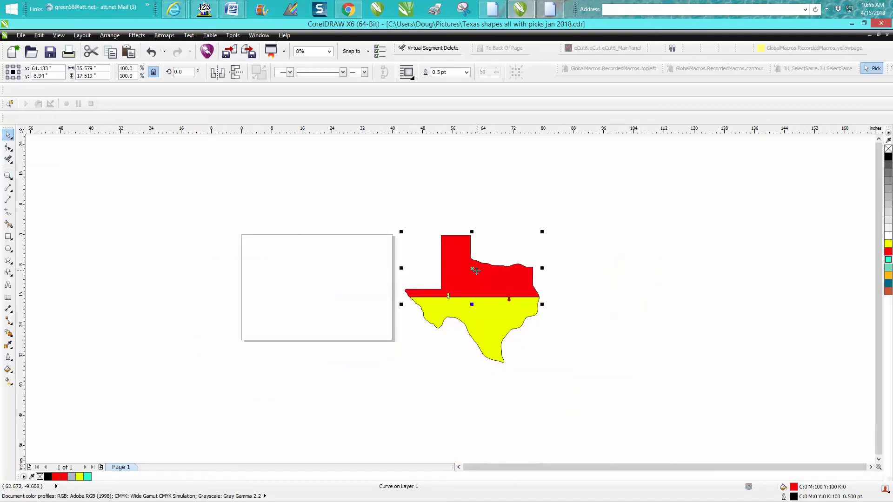
left_click_drag(474, 269, 312, 270)
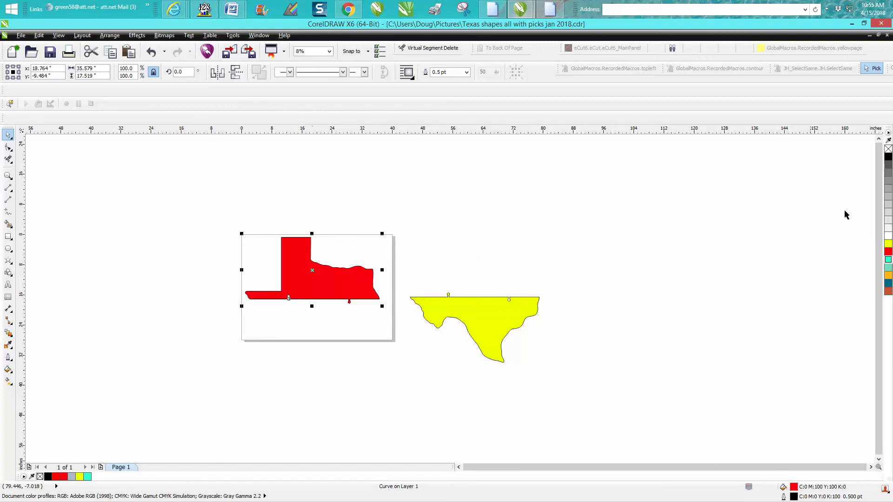
- Make the upper Texas piece unfilled with a red hairline outline
left_click(887, 150)
right_click(888, 150)
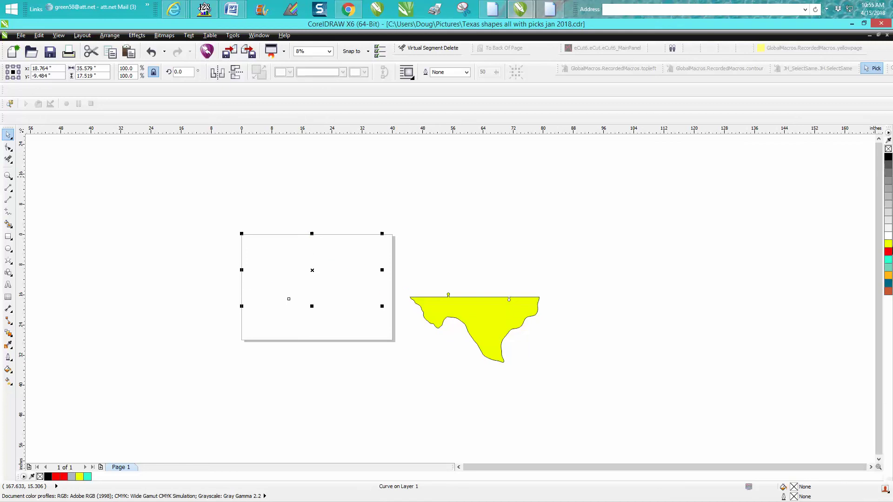
right_click(888, 252)
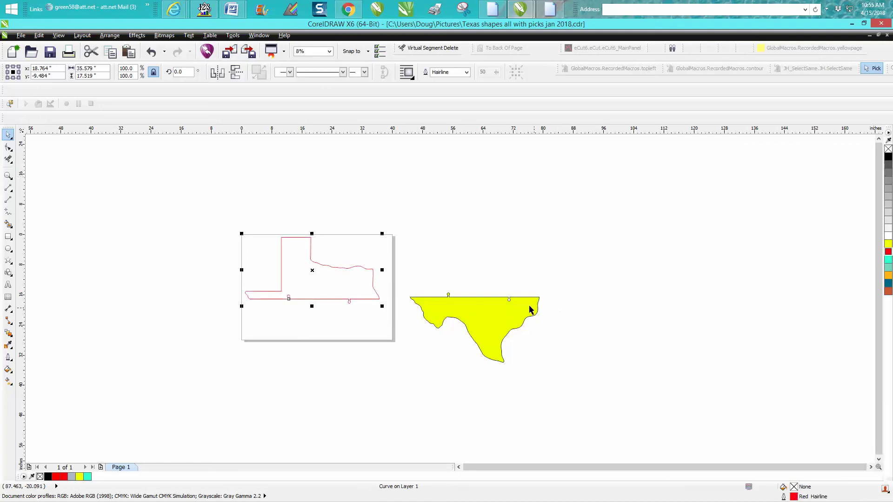
- Give the yellow lower piece a red hairline outline and no fill, then move the upper outline off the page above it
left_click(506, 316)
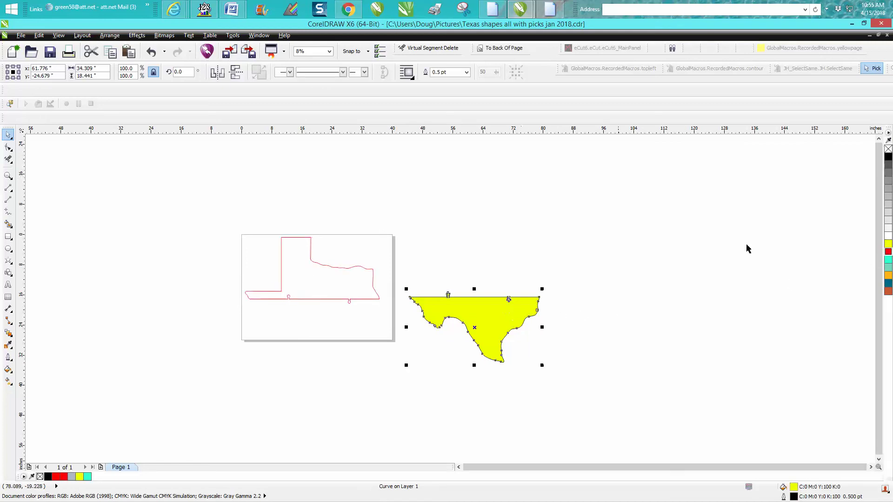
right_click(888, 150)
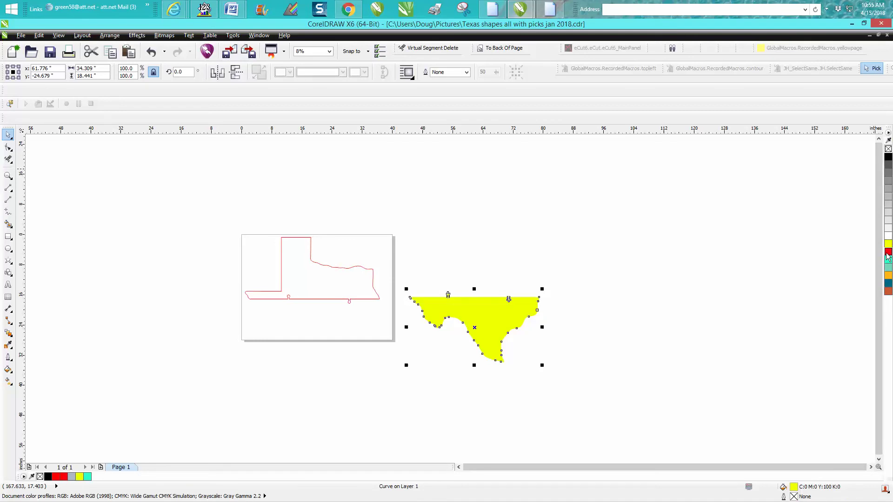
right_click(887, 252)
left_click(887, 148)
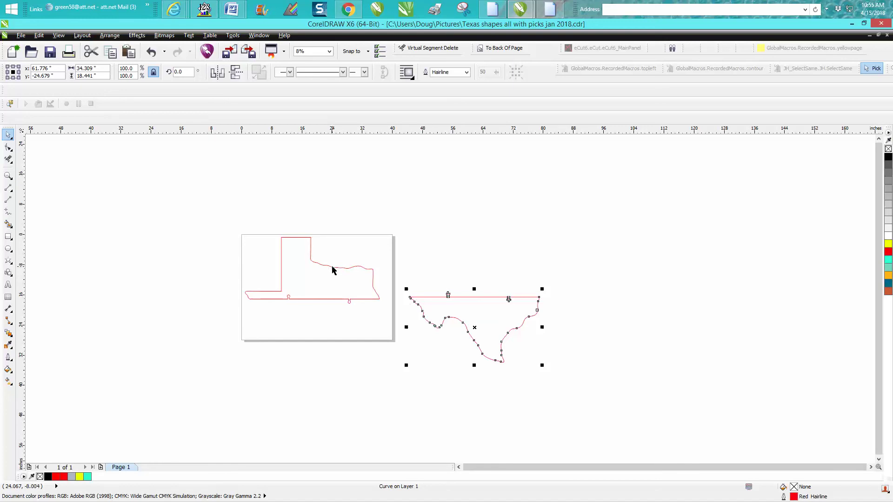
left_click_drag(332, 270, 519, 275)
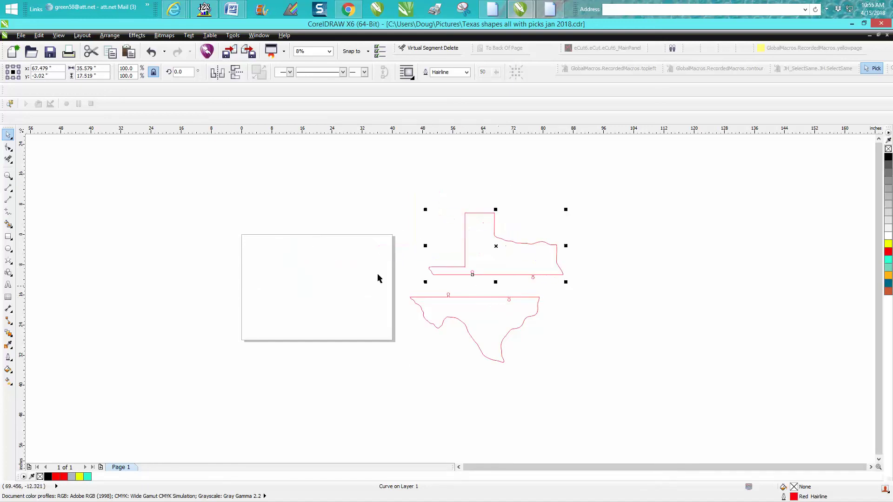
- Zoom in on both Texas outlines and move the upper outline down toward the lower piece
left_click(8, 176)
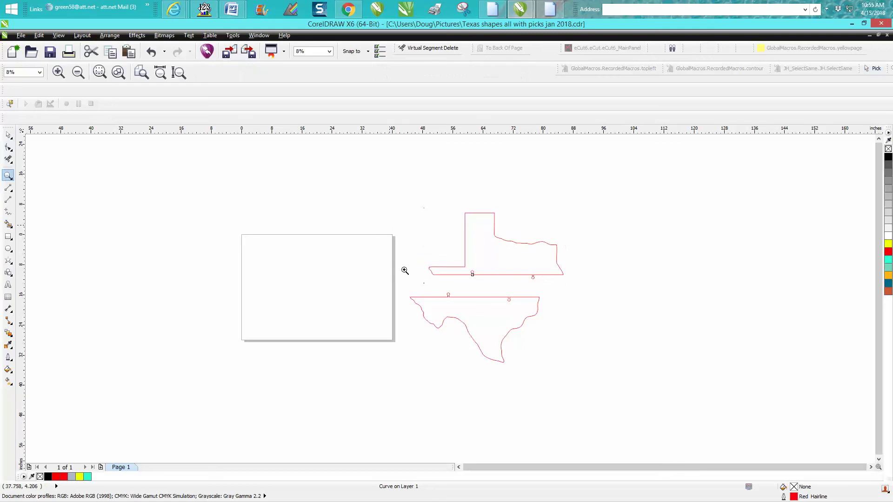
left_click_drag(391, 225, 649, 371)
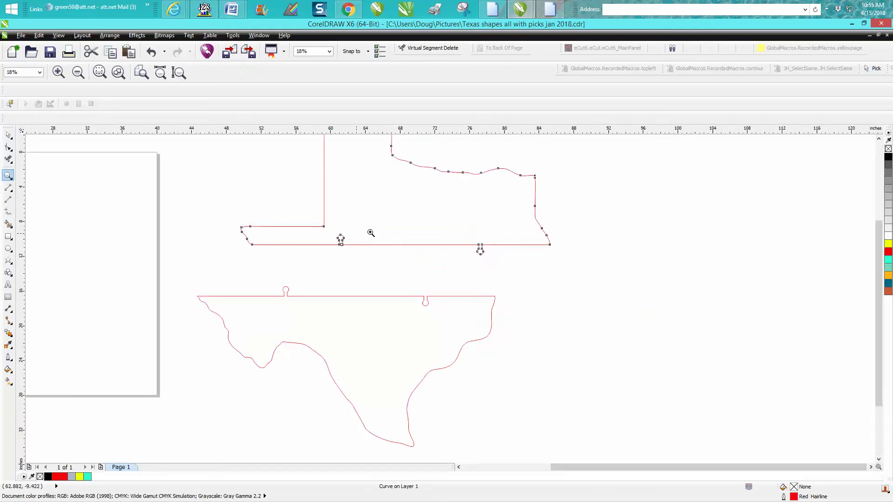
left_click(8, 135)
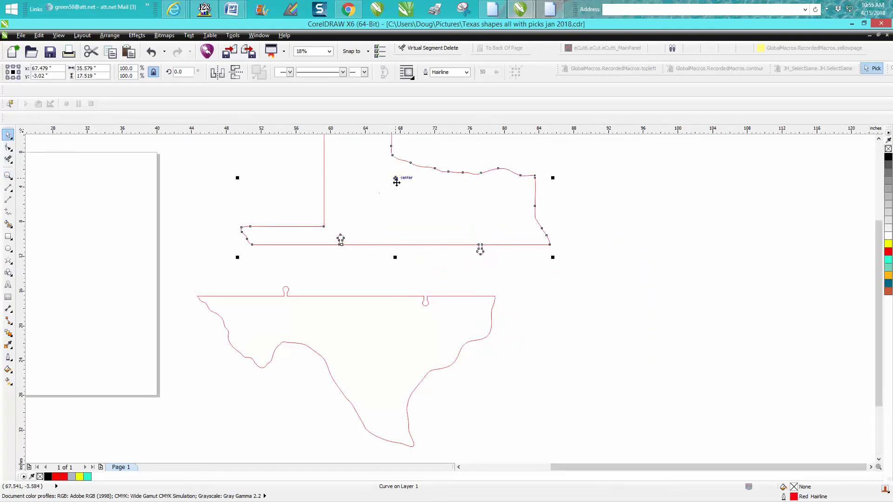
left_click_drag(395, 182, 345, 215)
- Snap the upper piece's keyhole tab onto the lower piece's circle, then zoom in on the reassembled Texas outline
left_click(8, 176)
left_click_drag(250, 243, 375, 333)
left_click(8, 135)
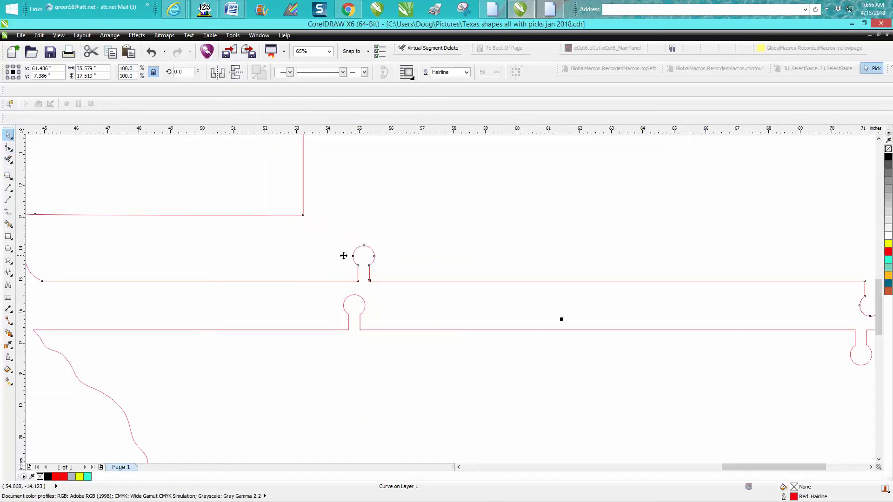
left_click_drag(364, 246, 357, 296)
scroll(332, 276, "down", 2)
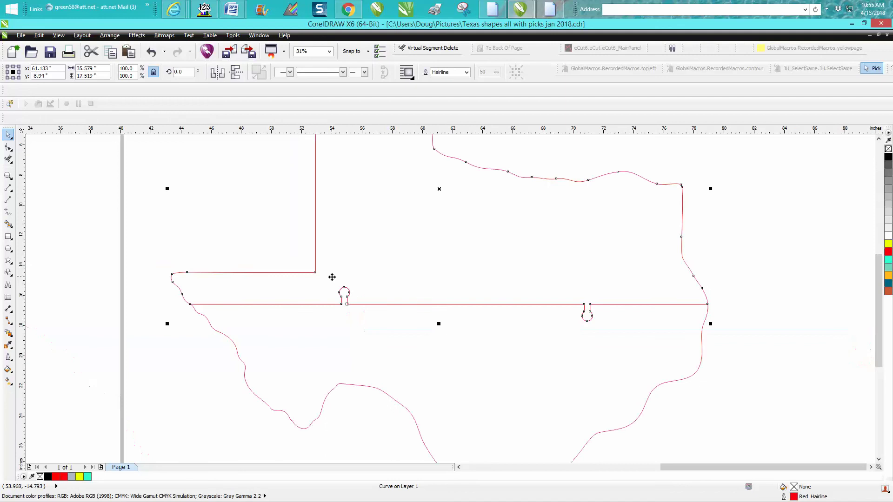
scroll(331, 277, "down", 1)
scroll(332, 277, "down", 1)
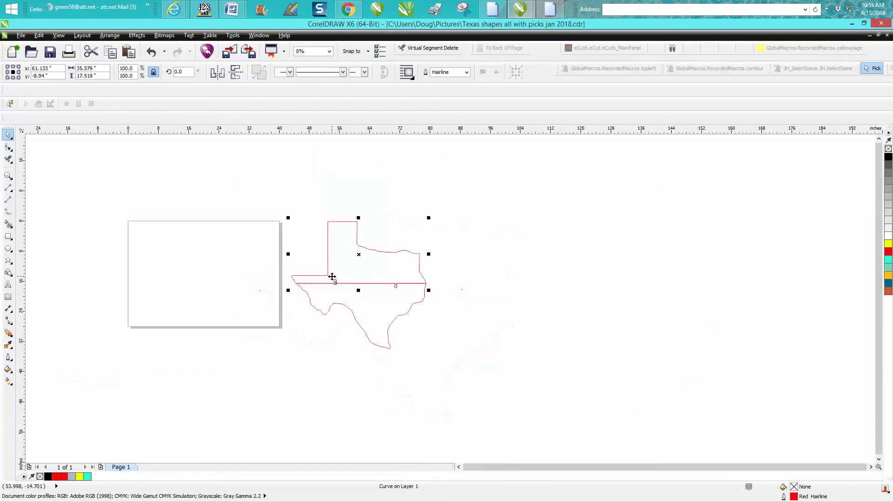
left_click(8, 177)
left_click_drag(266, 201, 496, 365)
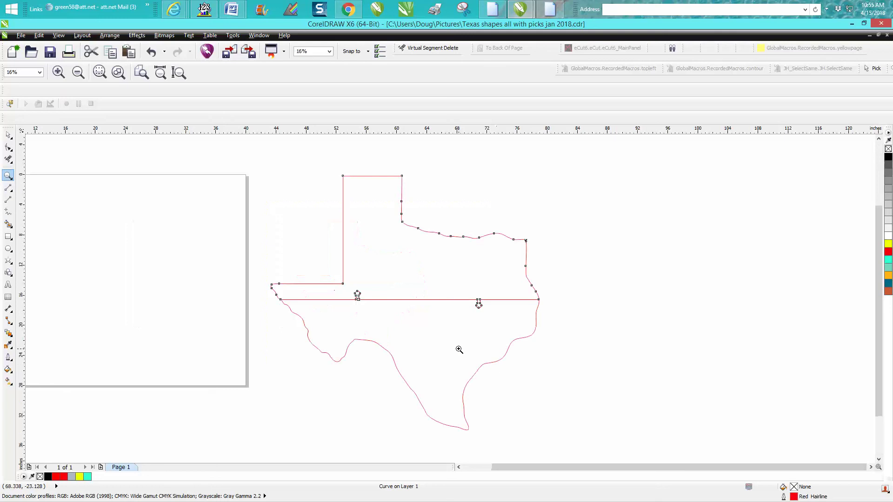